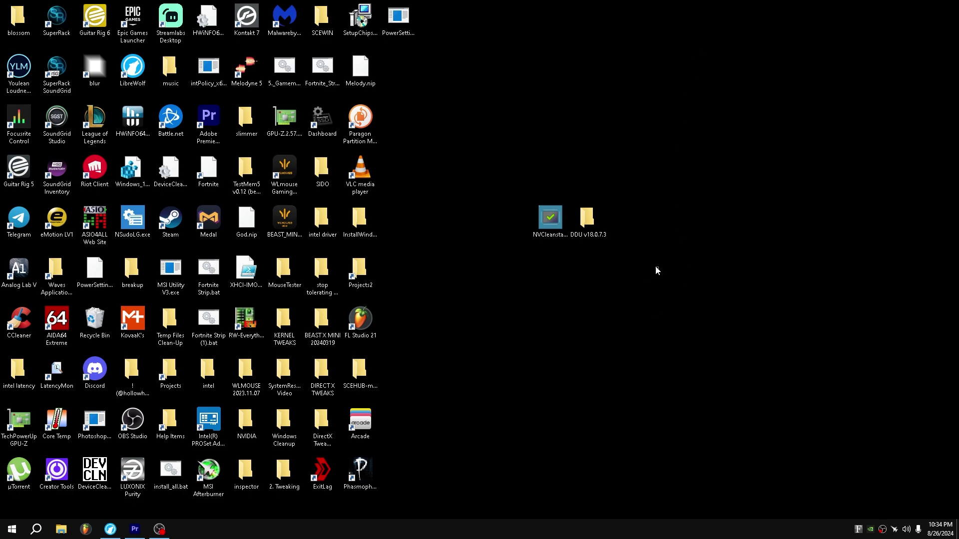
- Launch Display Driver Uninstaller.exe from the DDU v18.0.7.3 folder
drag(655, 267, 607, 224)
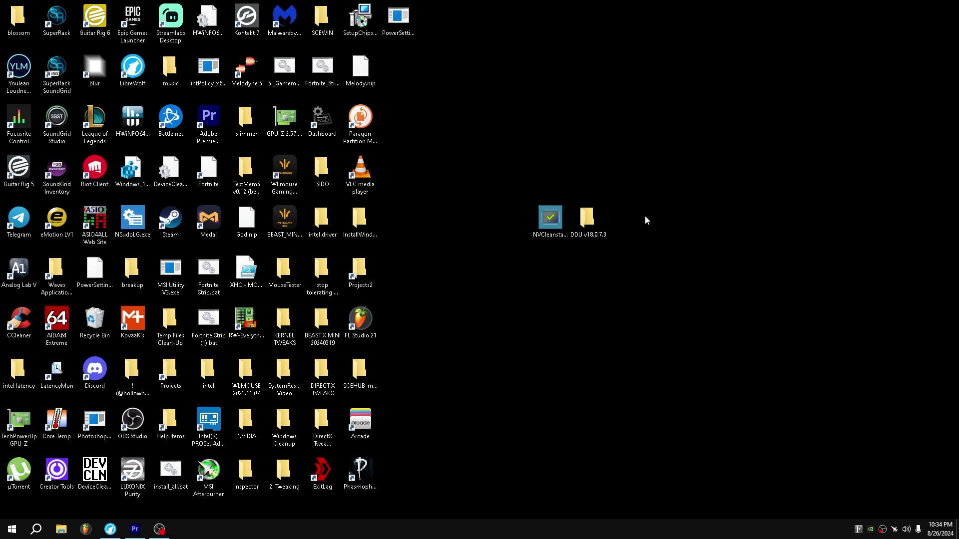
double_click(598, 234)
click(507, 198)
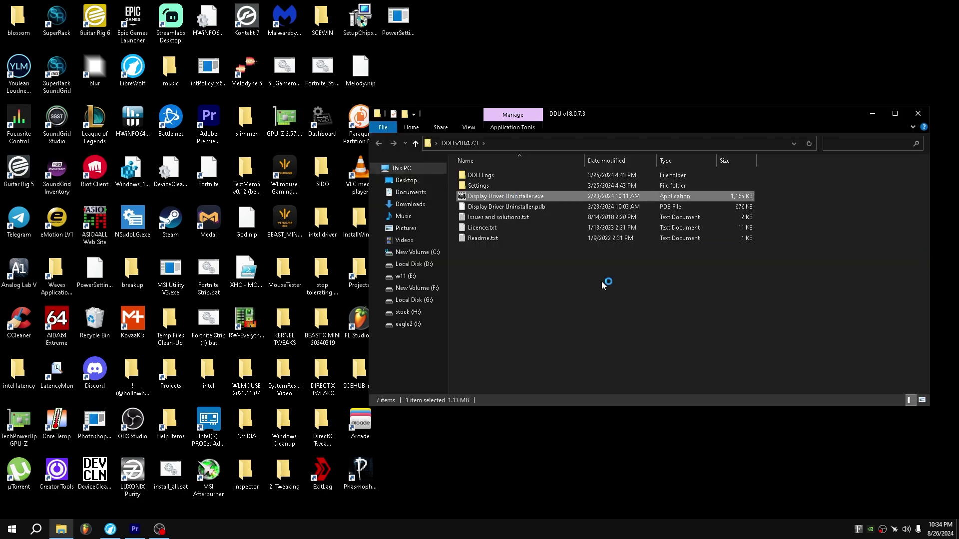
double_click(604, 192)
- Acknowledge DDU's startup notices and decline the website update offer
click(497, 300)
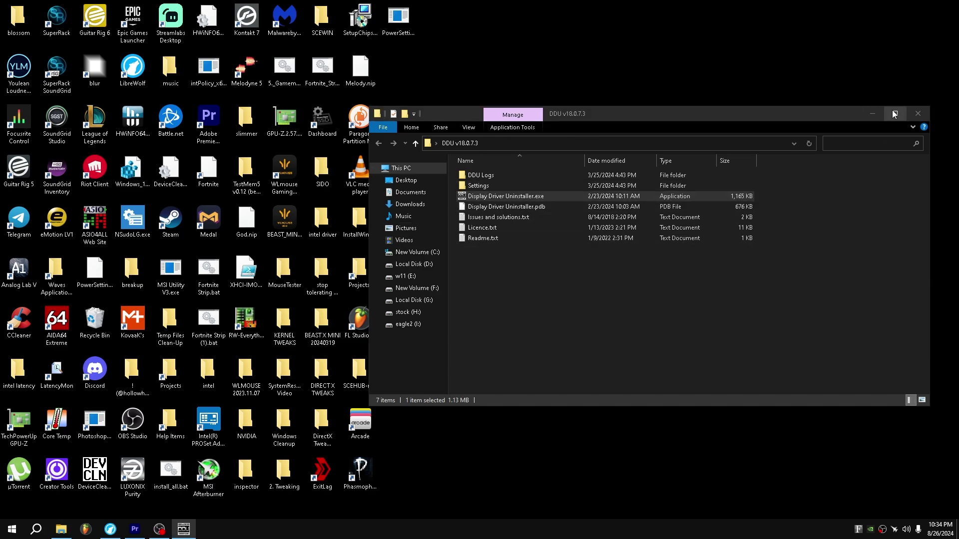
click(878, 117)
click(554, 300)
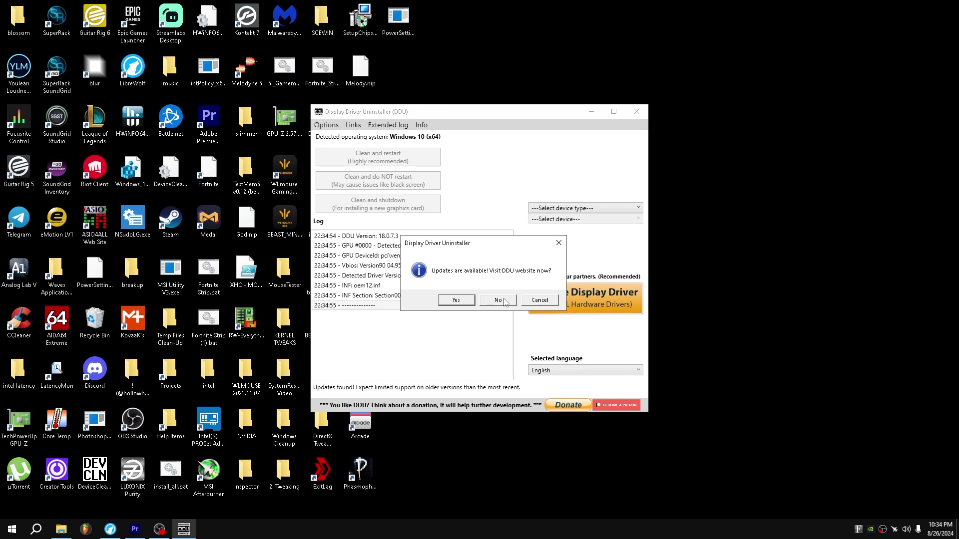
click(505, 302)
click(548, 301)
click(550, 301)
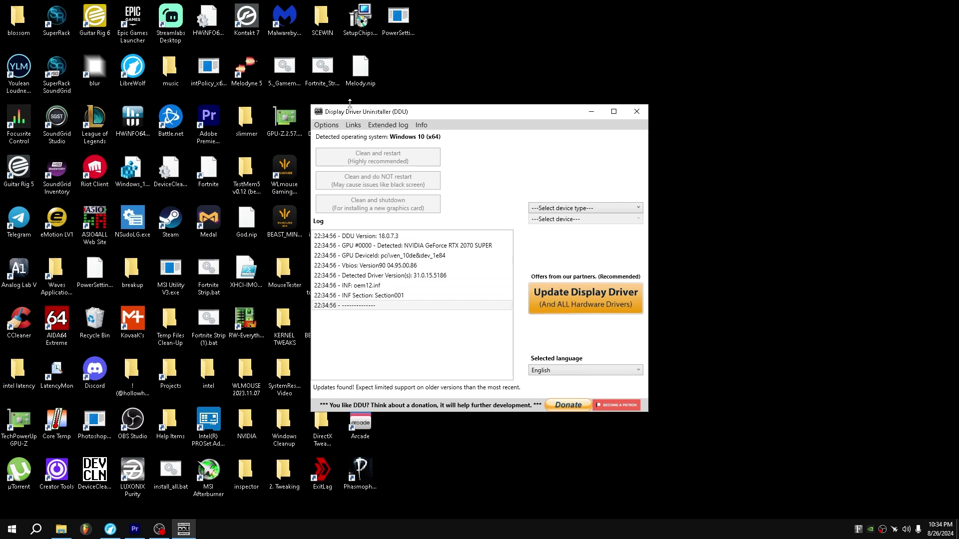
- Uncheck 'Create a system restore point (if allowed)' in DDU's Options
click(330, 127)
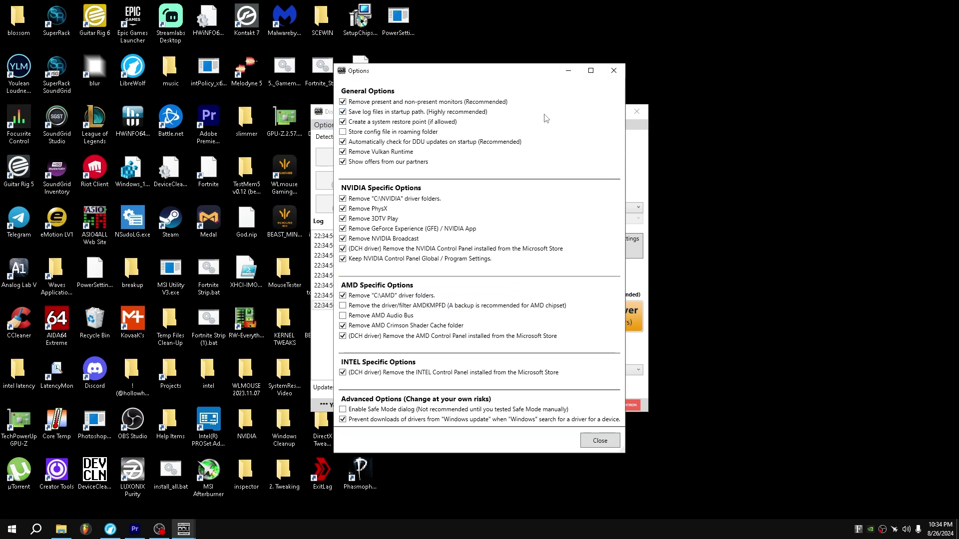
click(375, 123)
- Close Options, set device type to GPU and device to NVIDIA, then minimize DDU
mouse_move(393, 156)
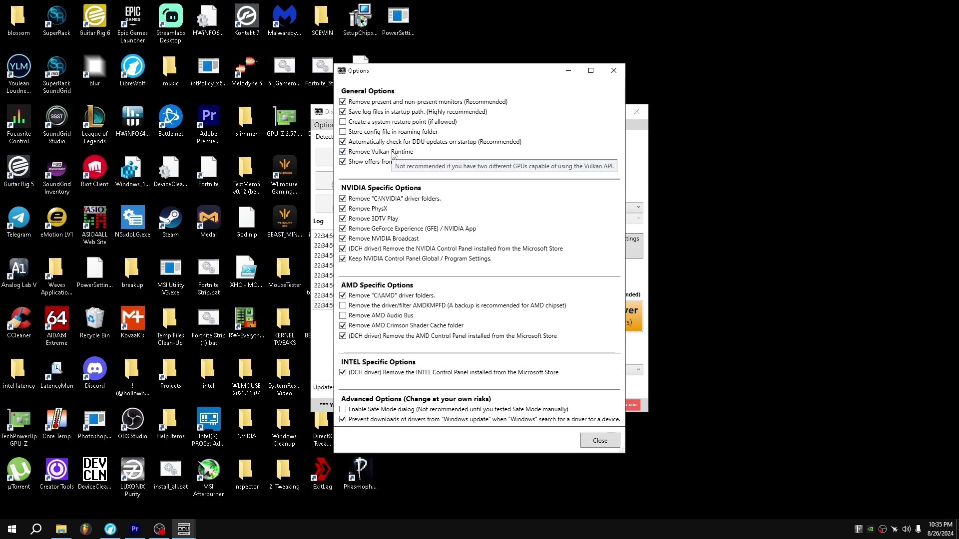
click(611, 444)
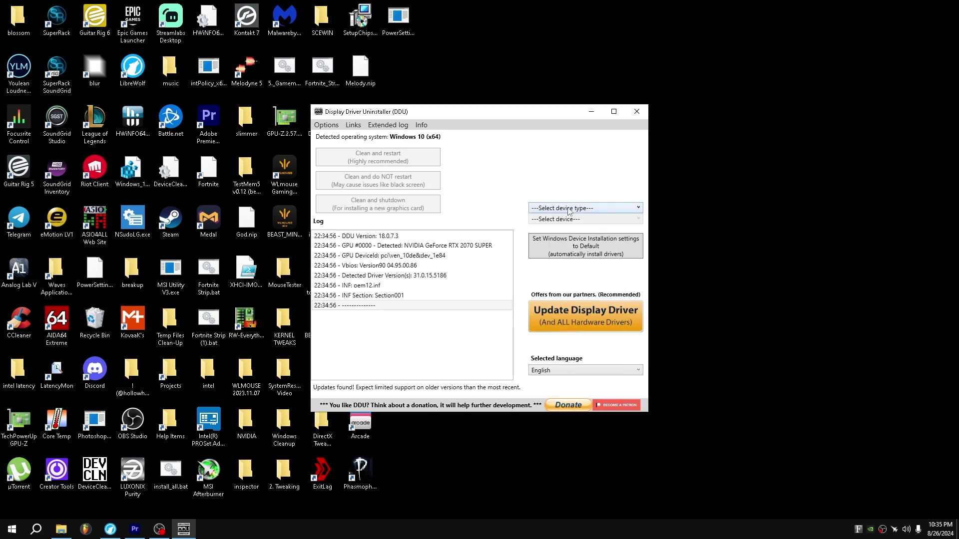
click(569, 211)
click(537, 226)
click(556, 223)
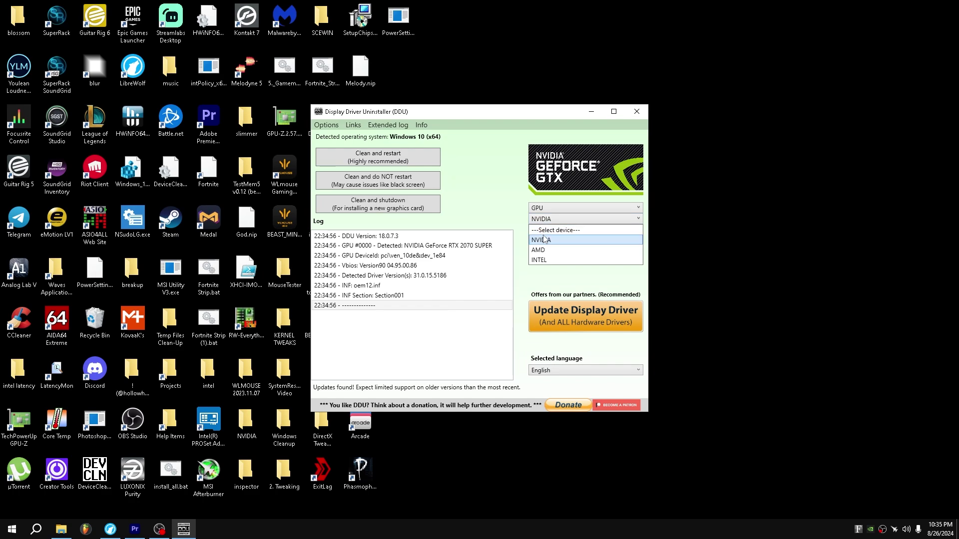
click(545, 240)
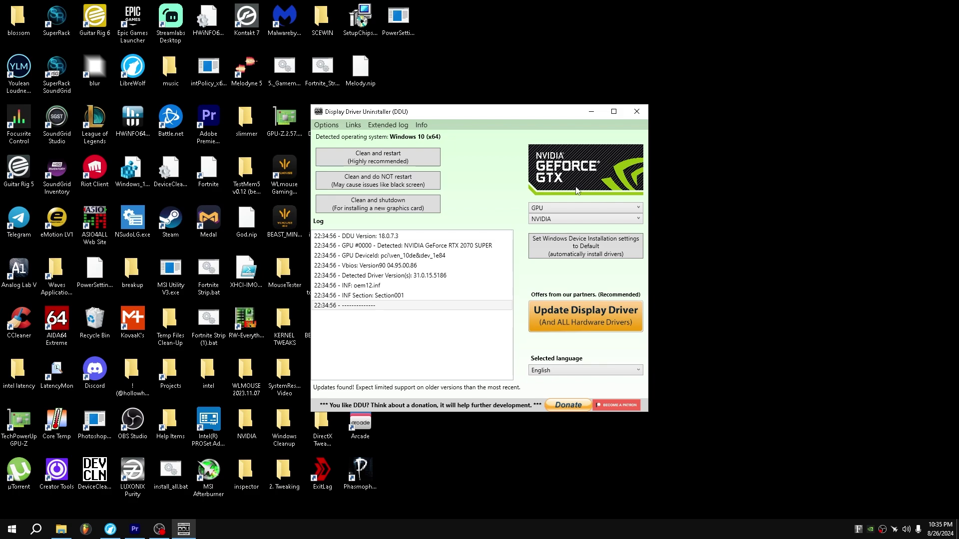
click(592, 112)
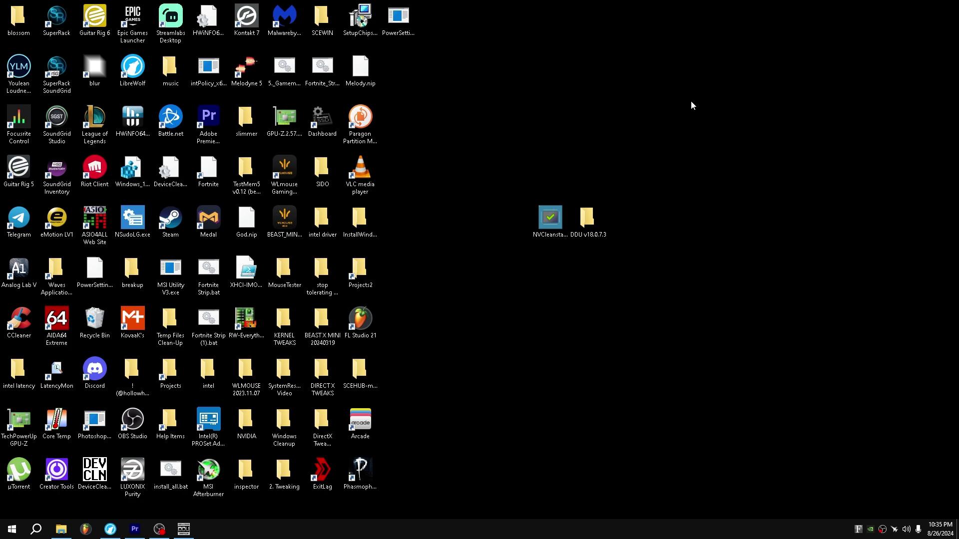
- Start NVCleanstall and manually select driver version 560.94 from the version list
click(549, 218)
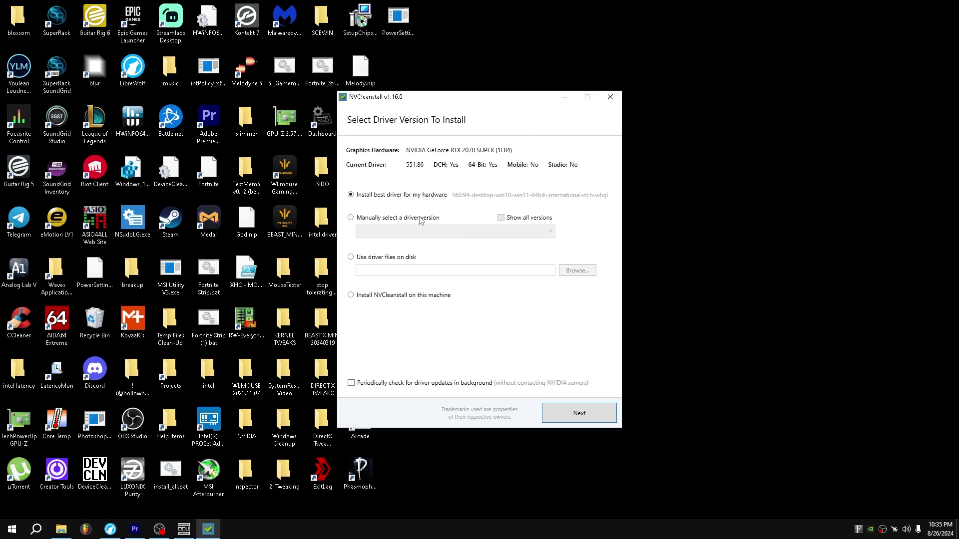
click(419, 218)
click(446, 229)
click(425, 243)
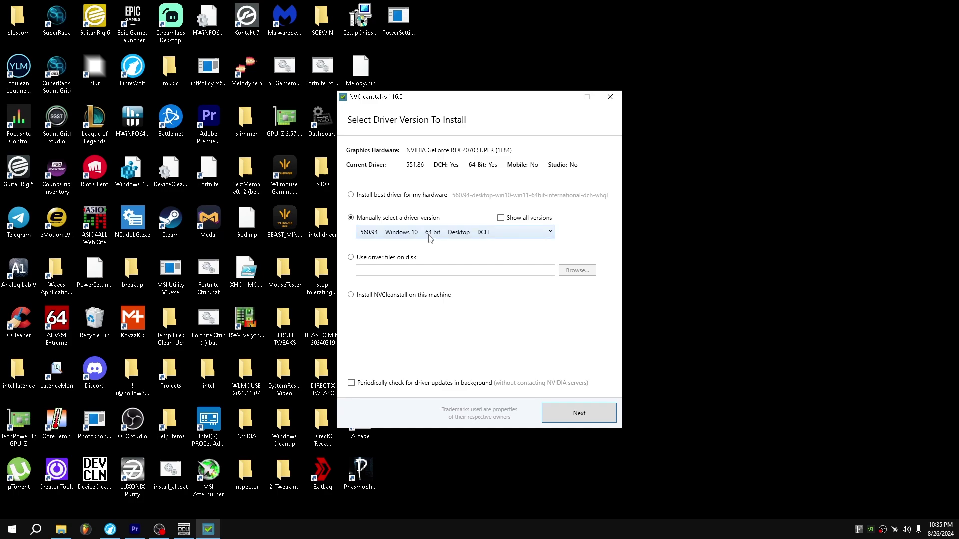
click(427, 234)
scroll(450, 299, down, 5)
scroll(457, 302, down, 5)
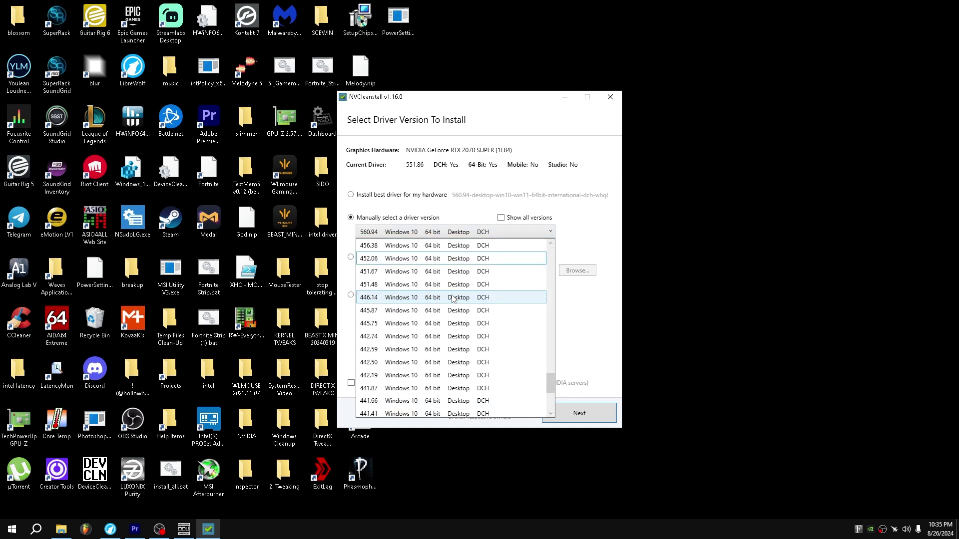
scroll(456, 294, up, 3)
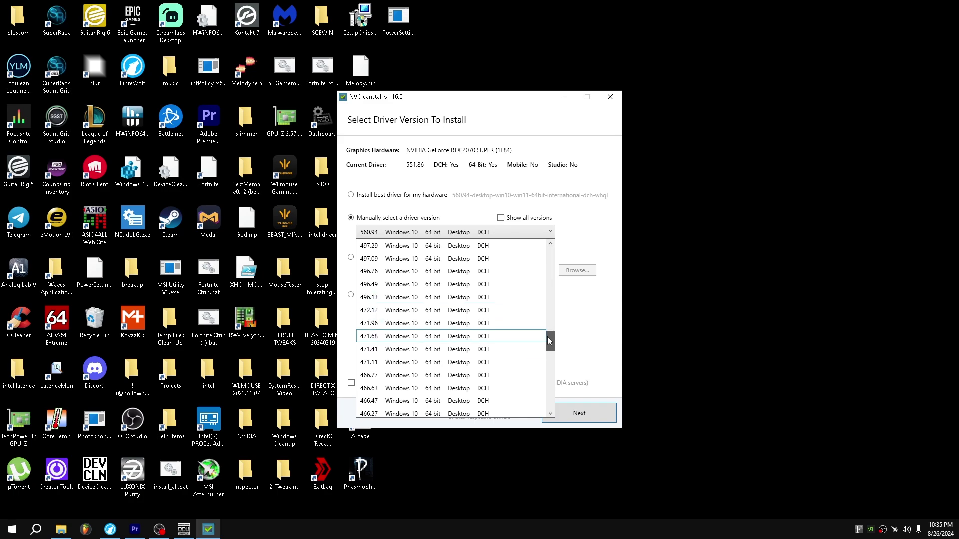
drag(552, 348, 550, 250)
click(524, 246)
- Continue to component selection and proceed with only 'Display Driver (required)' ticked
click(579, 417)
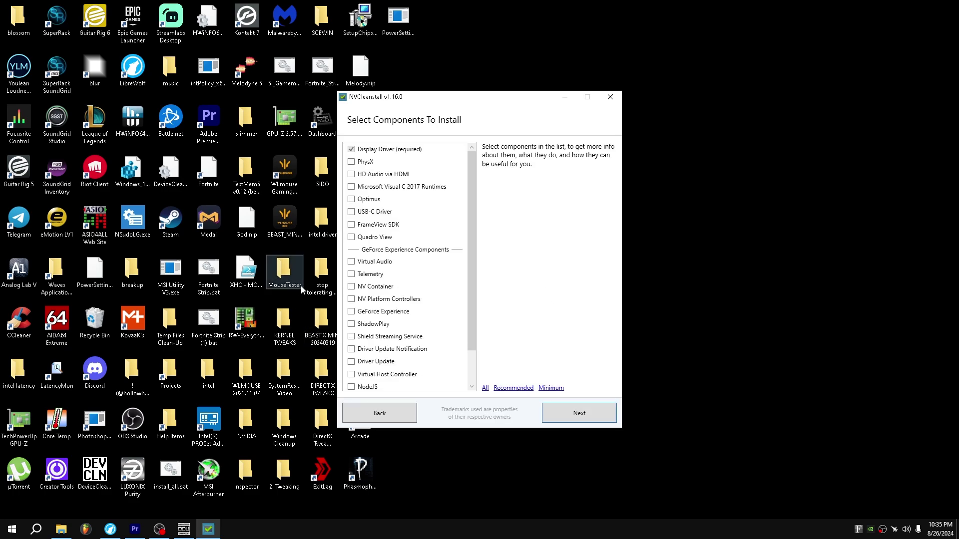
scroll(439, 288, down, 1)
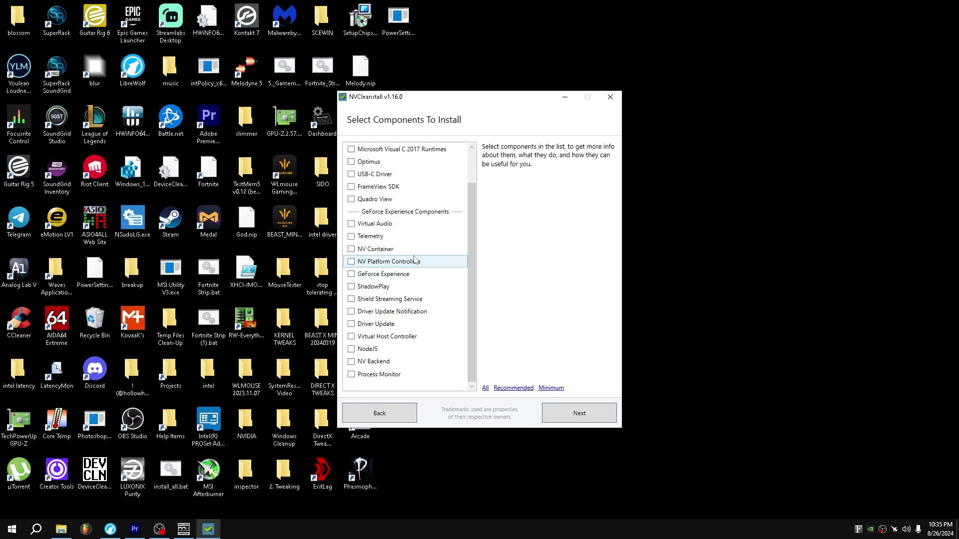
scroll(435, 262, up, 1)
click(580, 413)
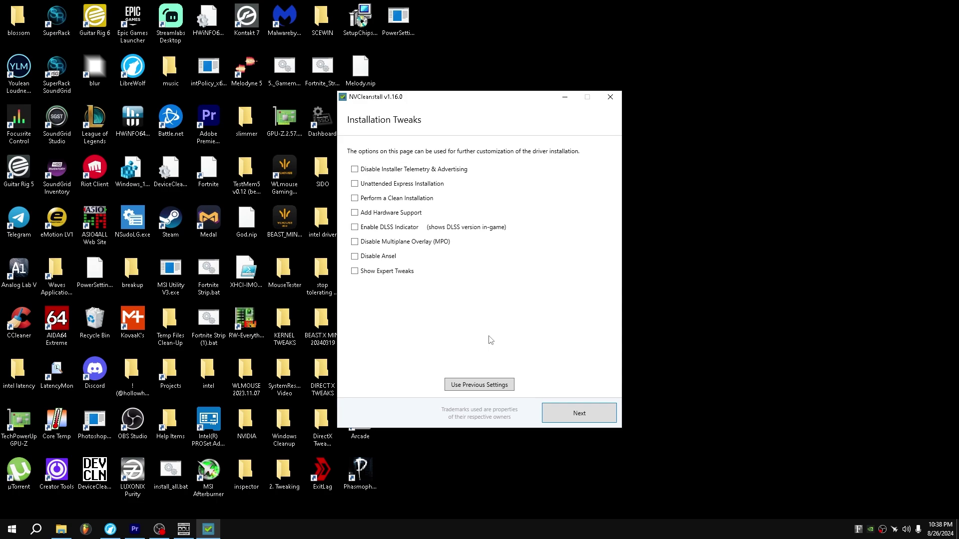
- Disable installer telemetry and advertising, Multiplane Overlay (MPO) and Ansel, and show expert tweaks
click(427, 171)
click(393, 241)
click(392, 258)
click(396, 272)
- Enable Disable Driver Telemetry and the Easy-Anti-Cheat compatible signature rebuild method
scroll(451, 278, down, 1)
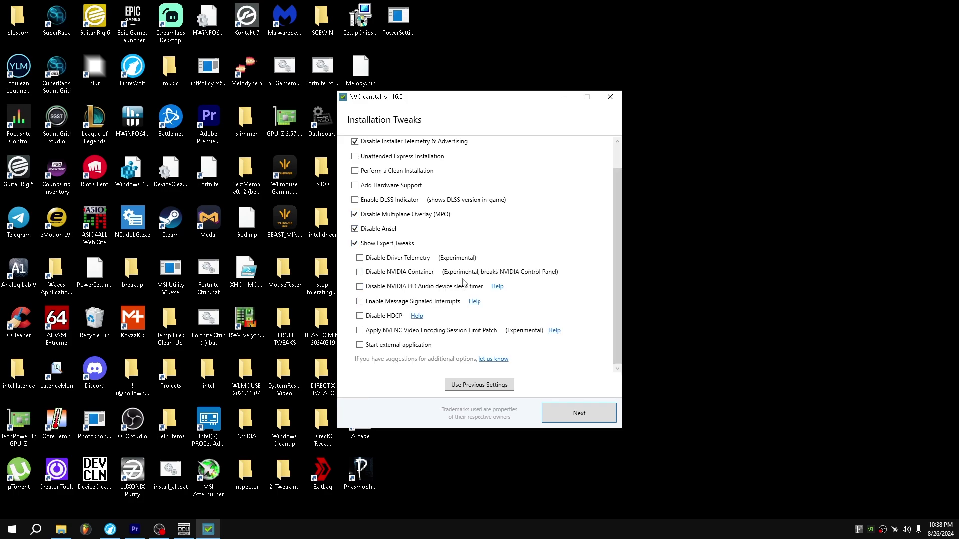
click(419, 258)
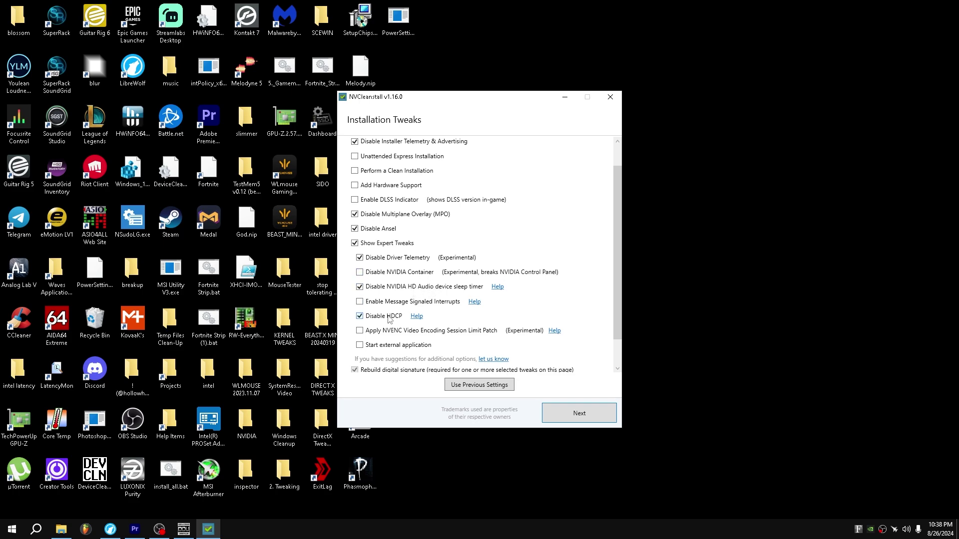
scroll(403, 314, down, 1)
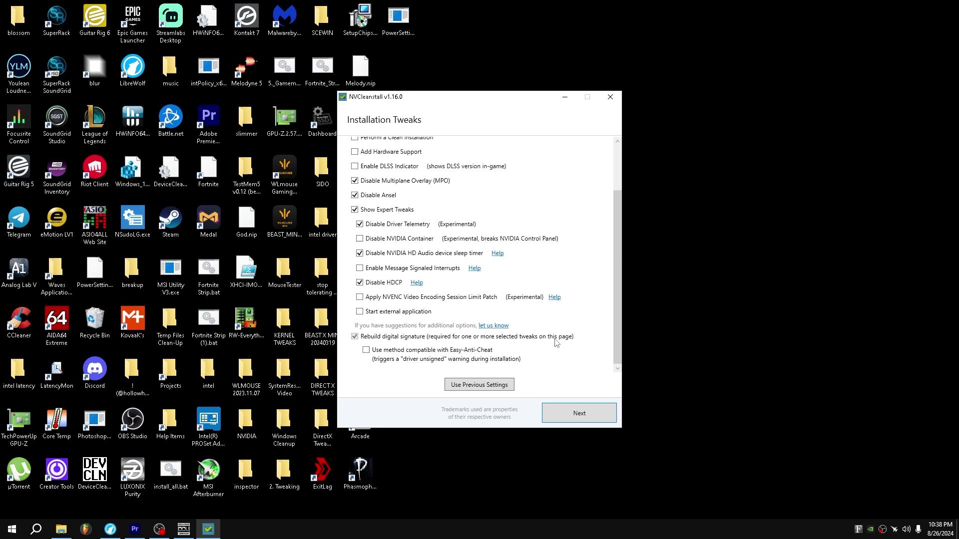
click(502, 359)
scroll(495, 357, down, 1)
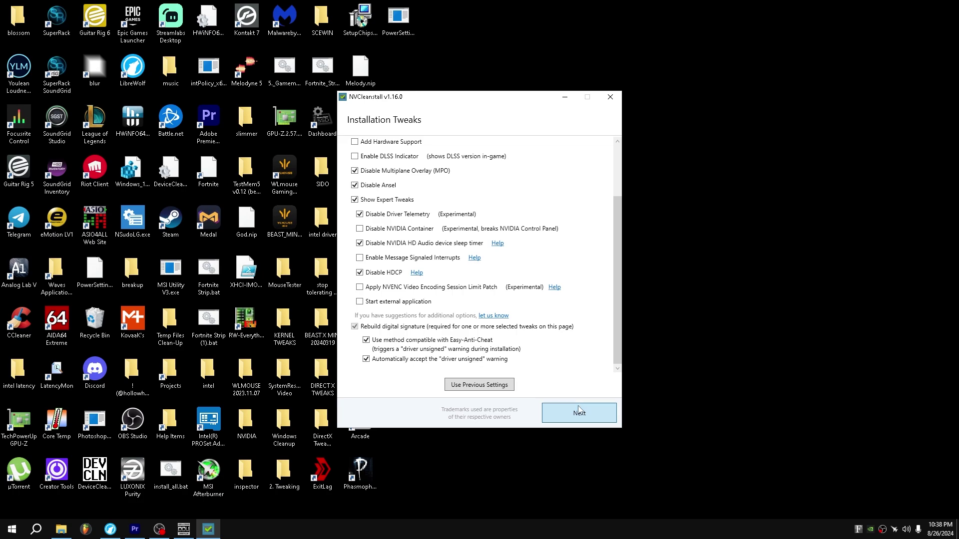
- Build the customized 560.94 driver installer, then close NVCleanstall
click(578, 408)
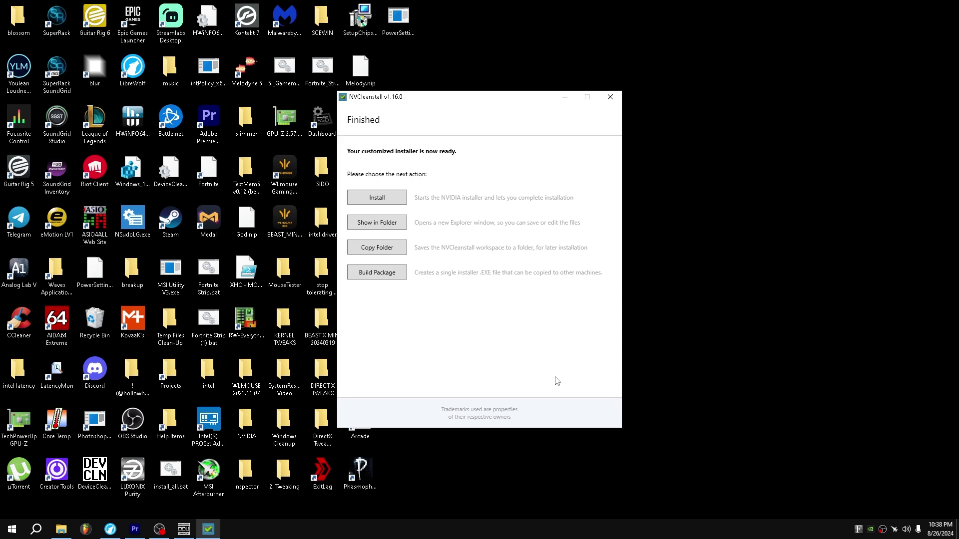
drag(505, 101, 553, 80)
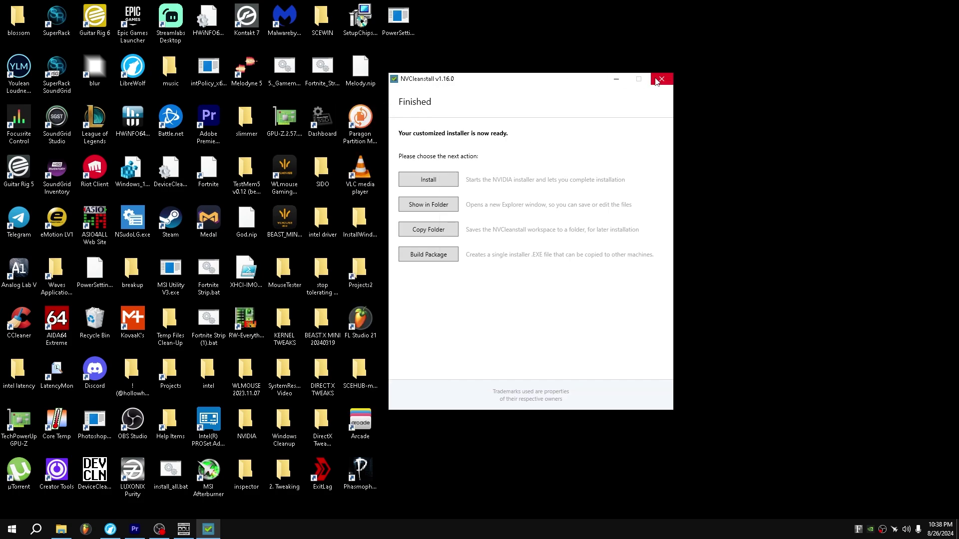
click(659, 79)
- Open NVIDIA Control Panel from the desktop menu on Manage 3D settings, maximized
right_click(505, 209)
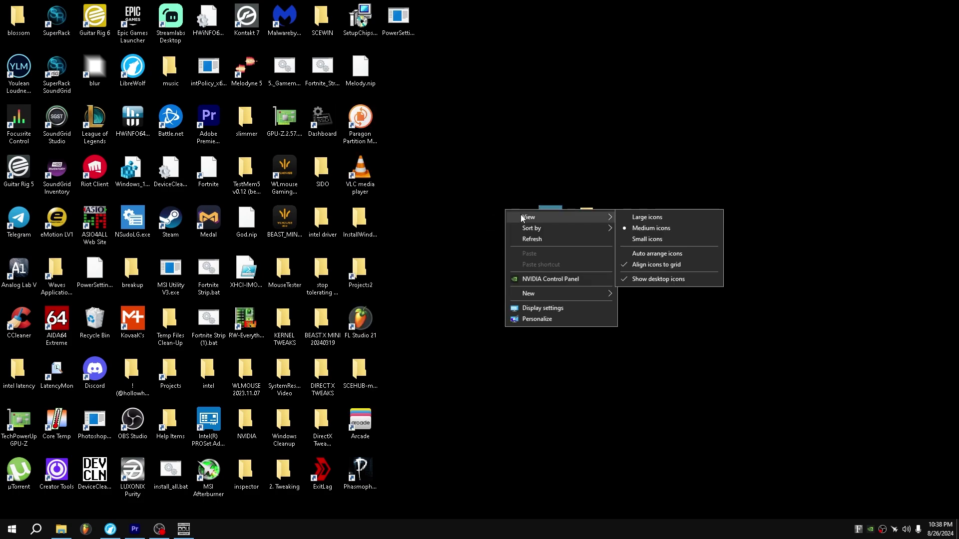
click(523, 279)
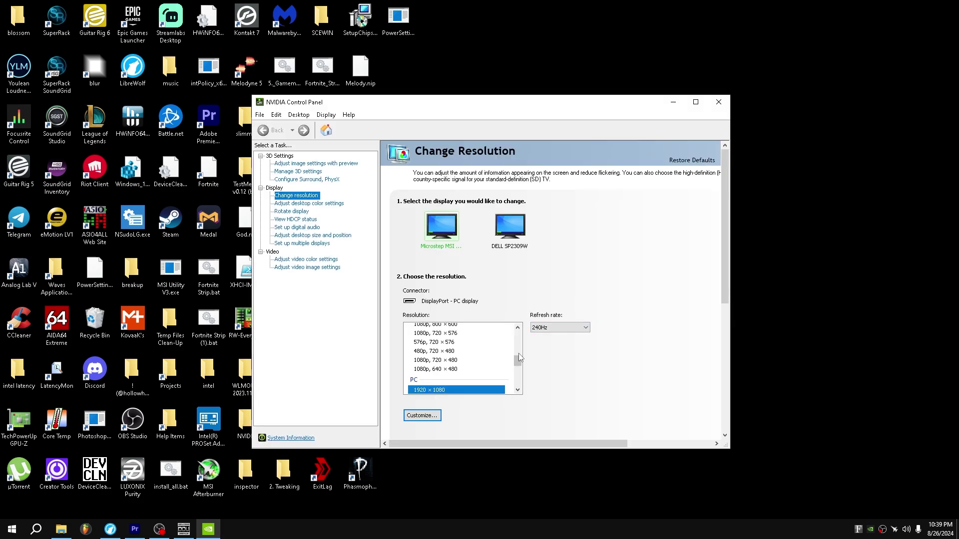
click(314, 172)
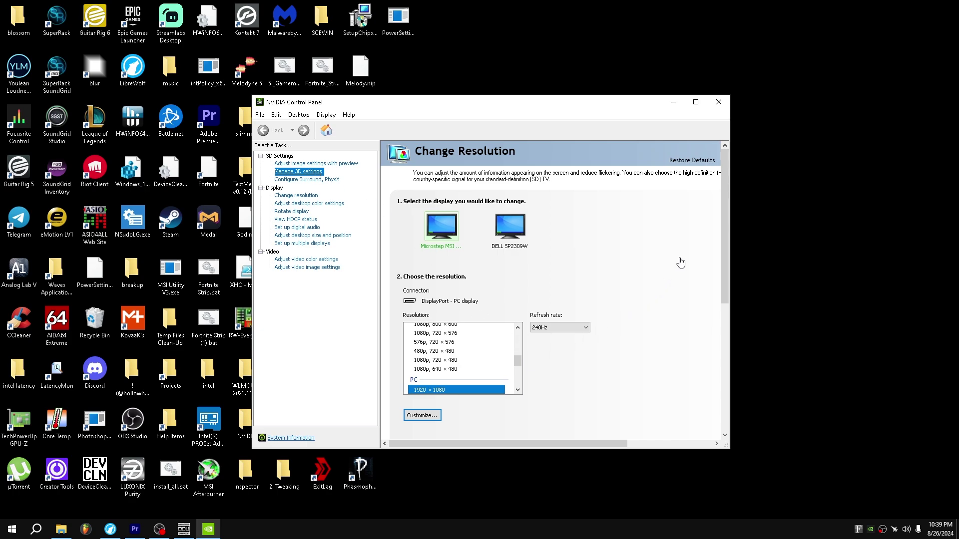
click(695, 102)
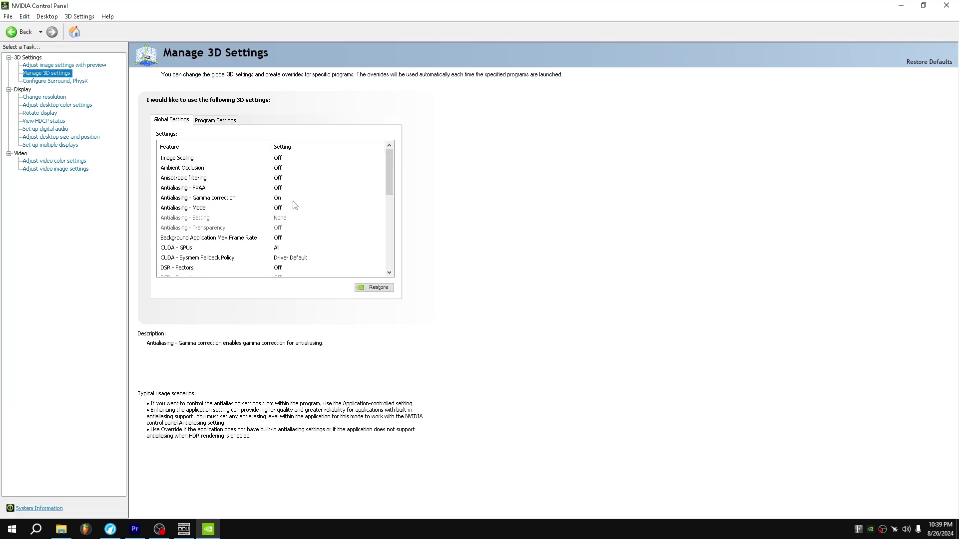
- Review the global 3D settings, leaving Shader Cache Size at 10 GB
click(230, 170)
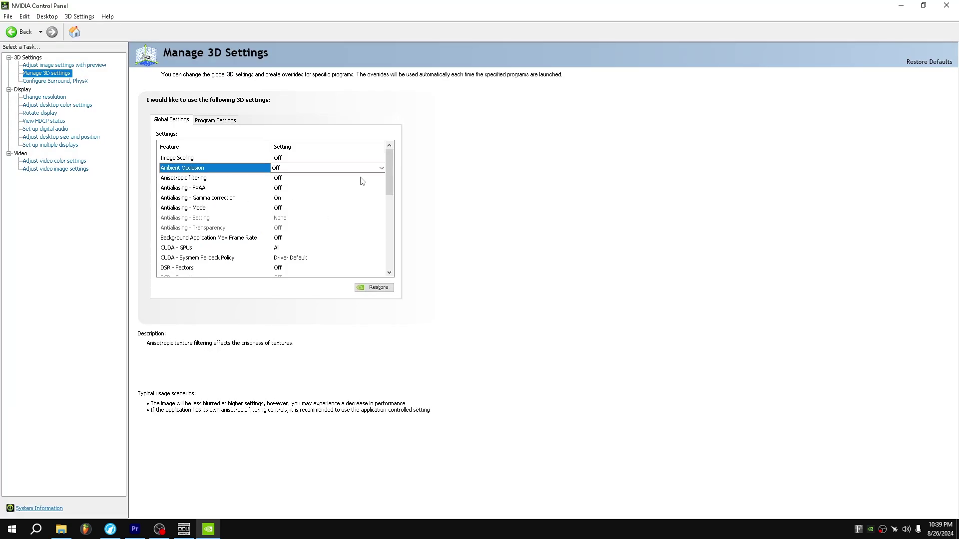
drag(391, 169, 378, 244)
scroll(309, 225, up, 1)
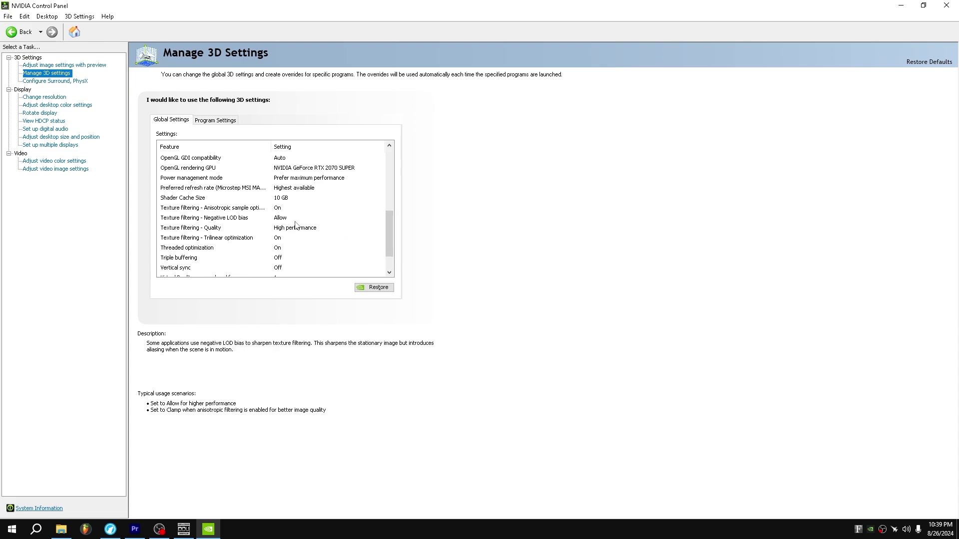
click(300, 198)
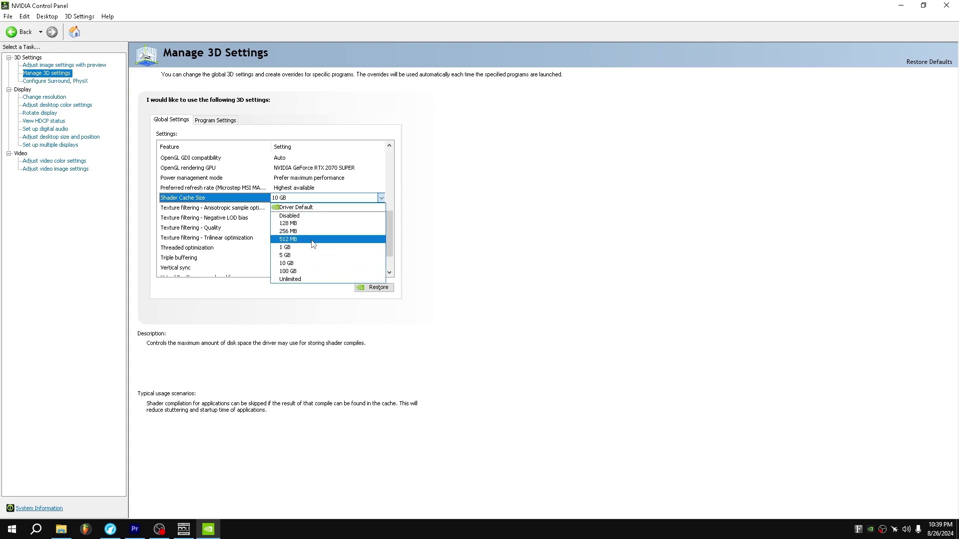
click(387, 206)
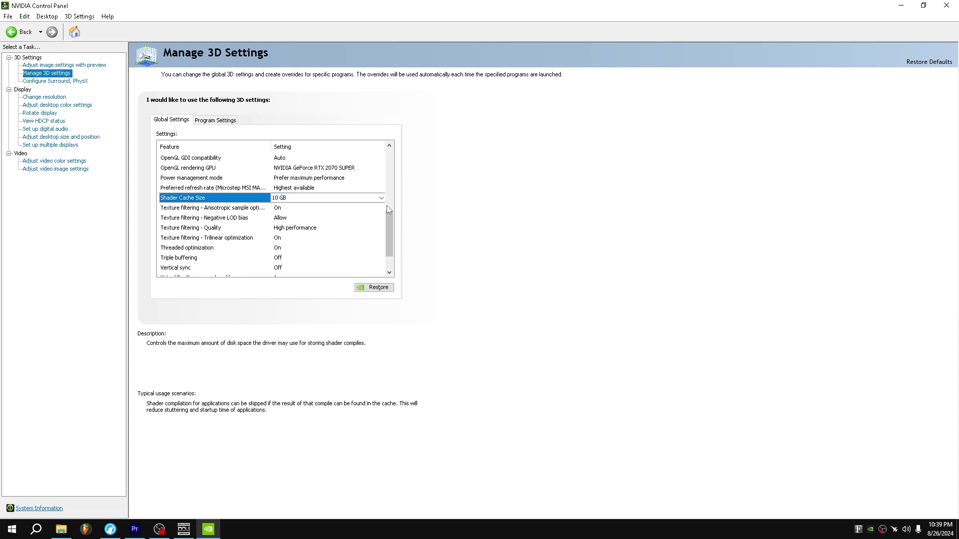
click(316, 198)
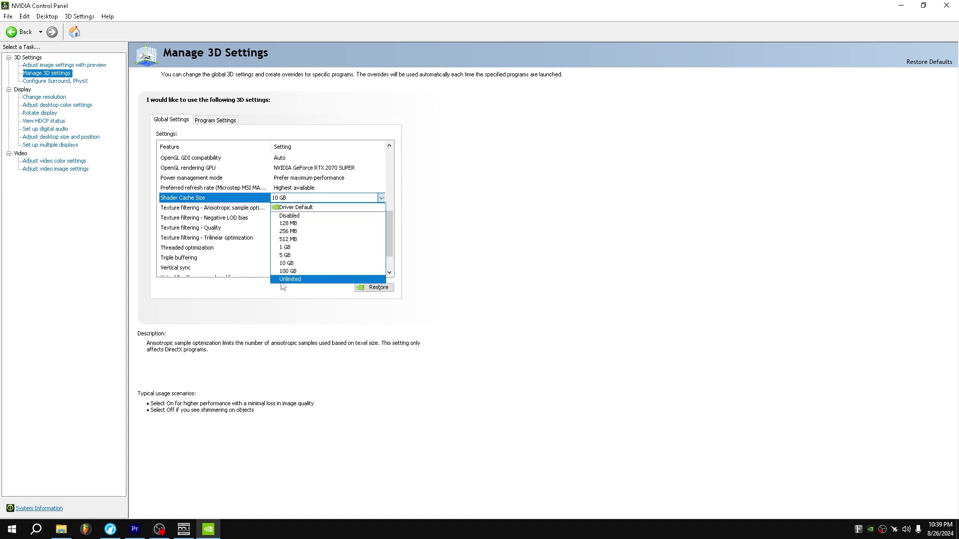
click(488, 193)
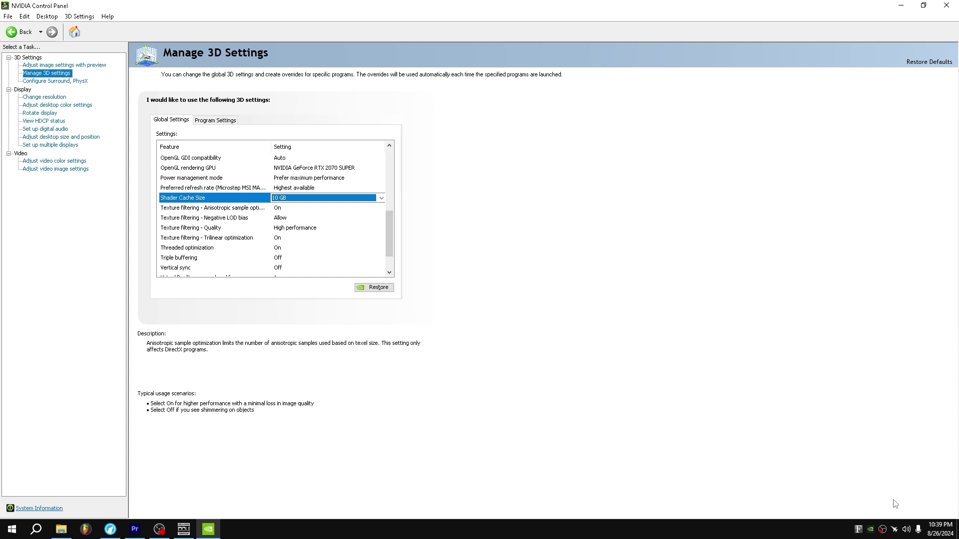
- Confirm the refresh rate stays at 240Hz in Change resolution, then close NVIDIA Control Panel
click(60, 99)
click(302, 229)
click(299, 234)
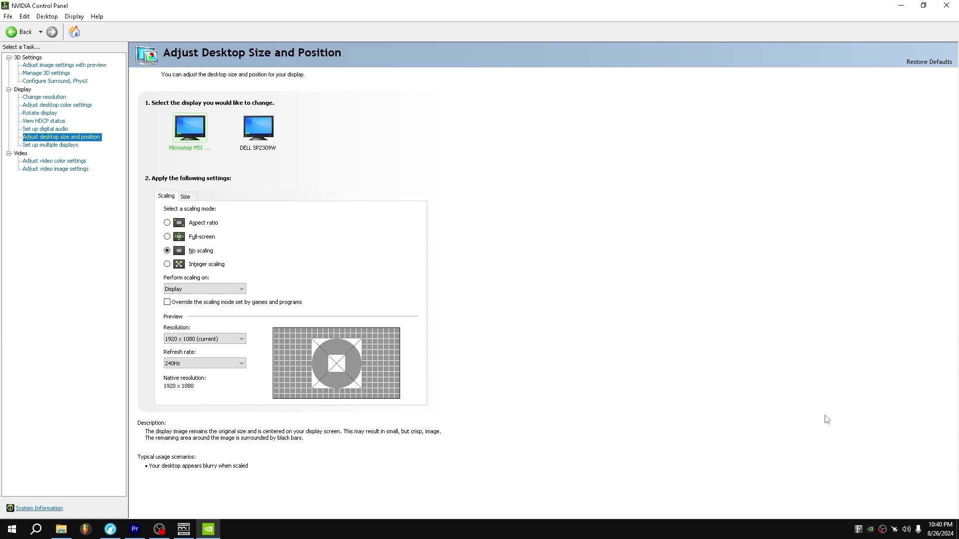
click(947, 5)
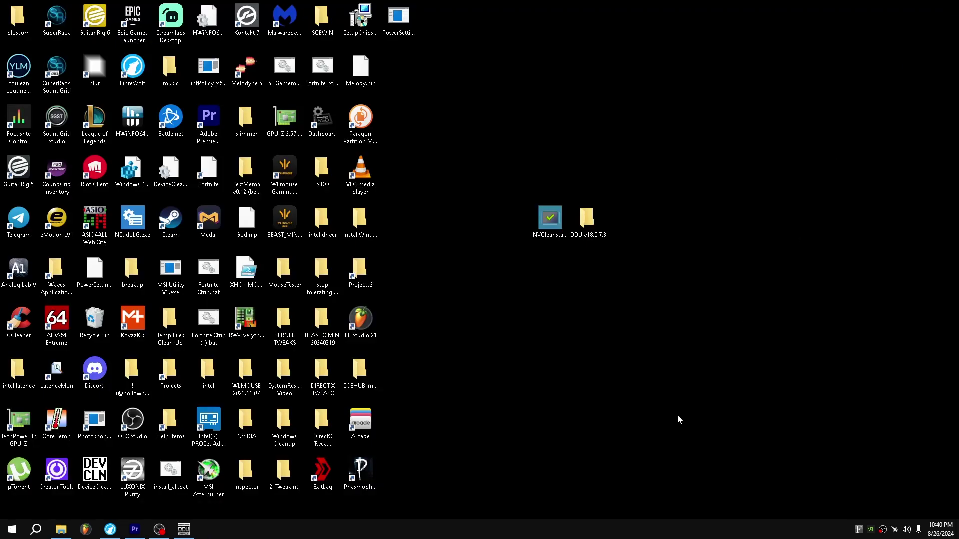